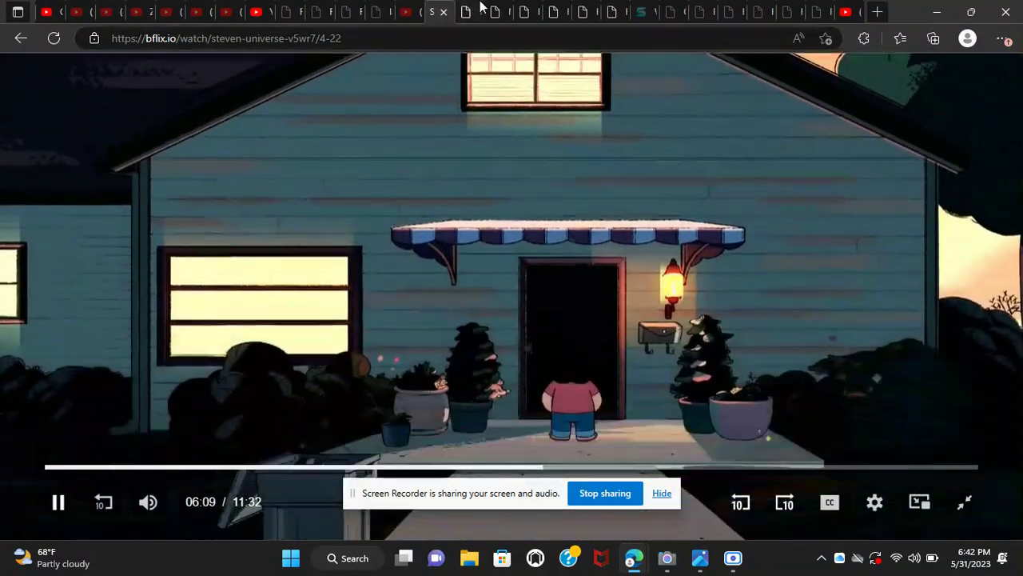
Start the cartoon episode, then show the boy's and curly-haired man's portraits
click(494, 12)
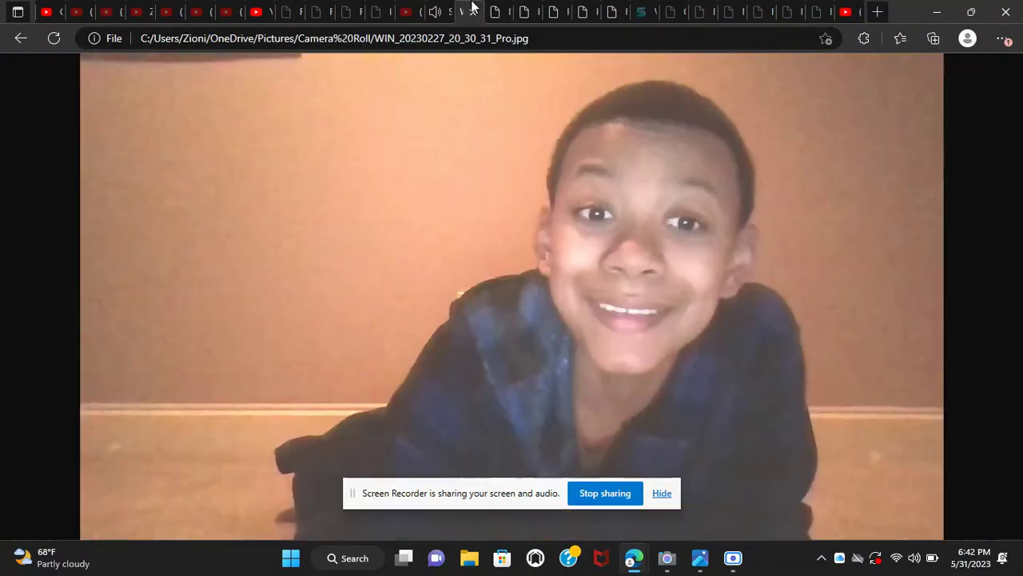
click(473, 9)
click(495, 9)
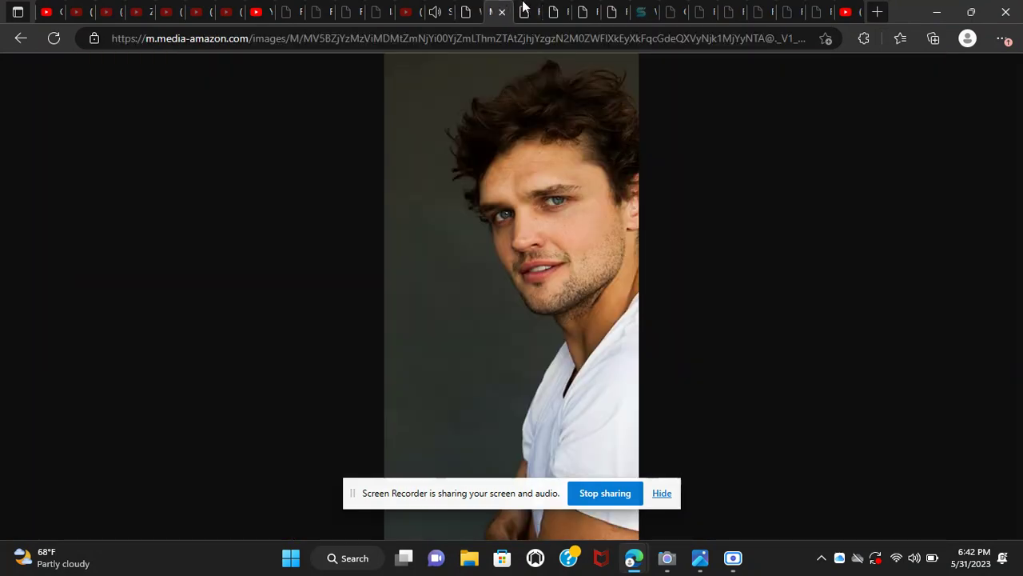
Show two more portraits, the boy again, the bearded man, then the red-haired woman
click(524, 9)
click(551, 9)
click(471, 10)
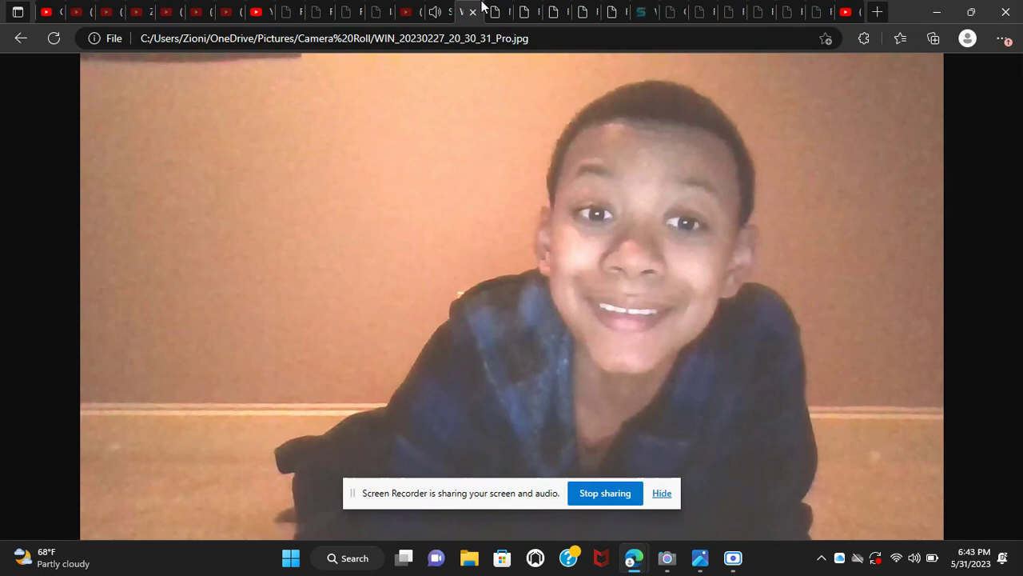
click(554, 9)
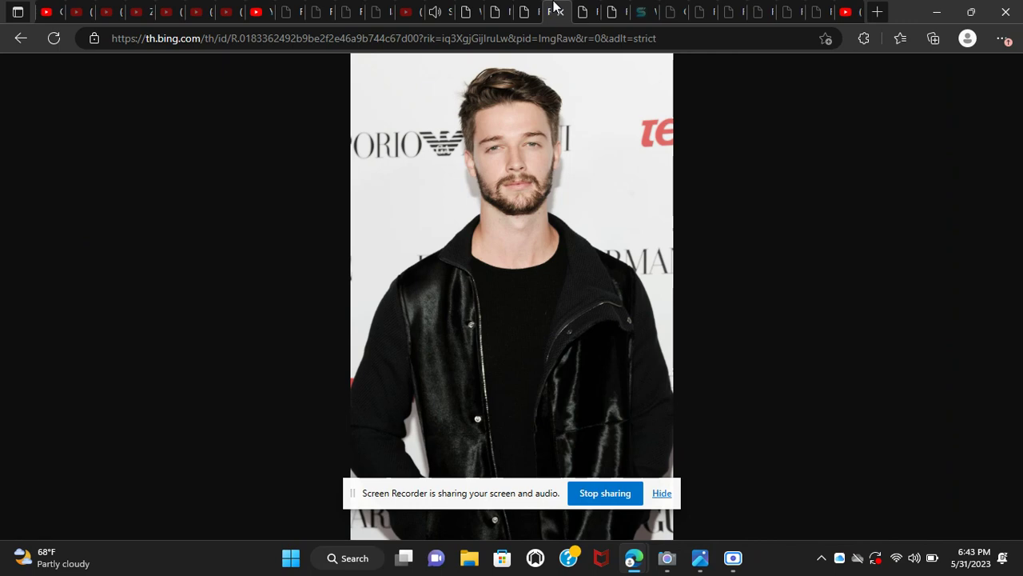
click(528, 9)
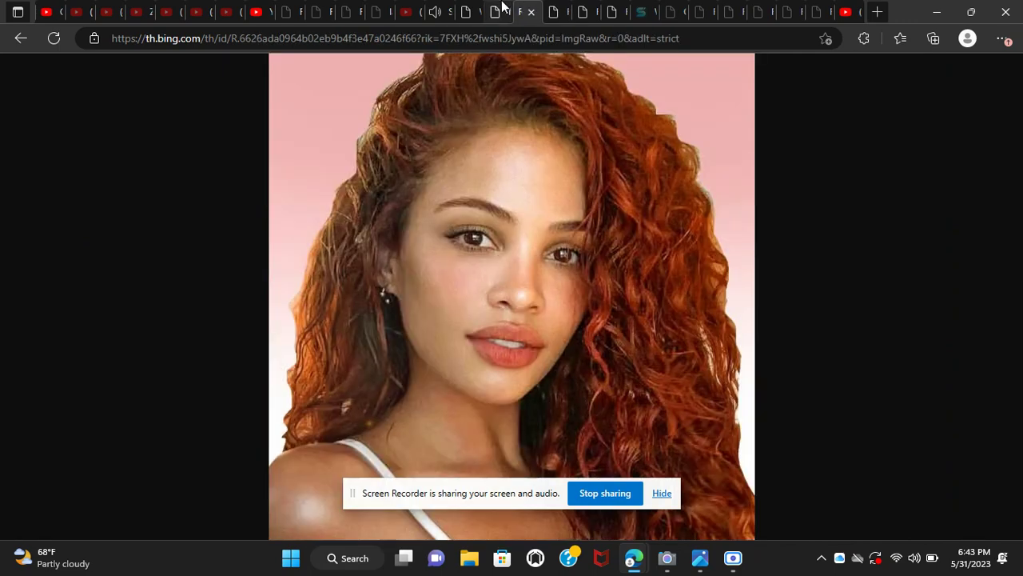
Alternate the boy's photo with the brunette and red-haired women's portraits, ending on the red-haired woman
click(473, 8)
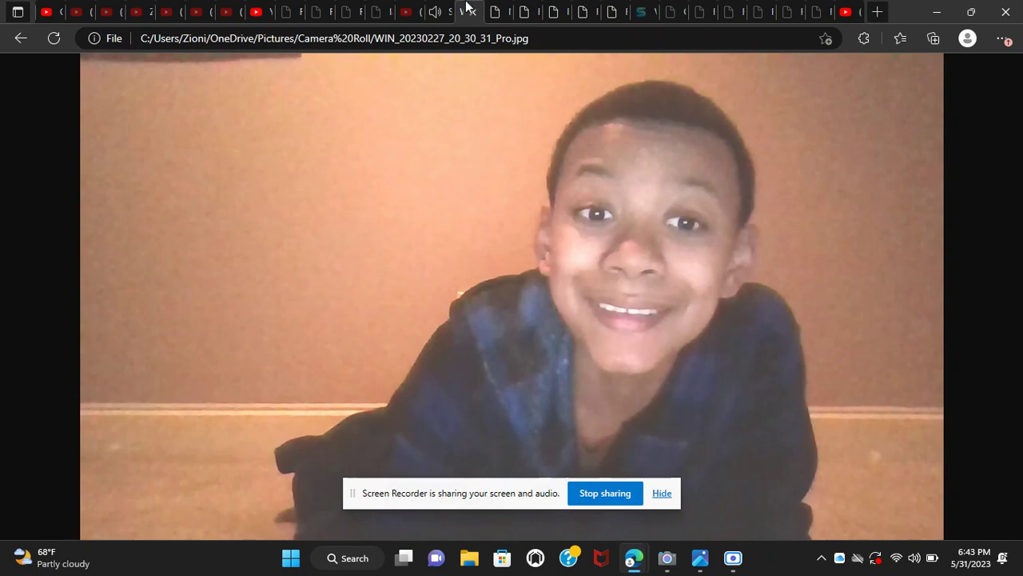
click(587, 10)
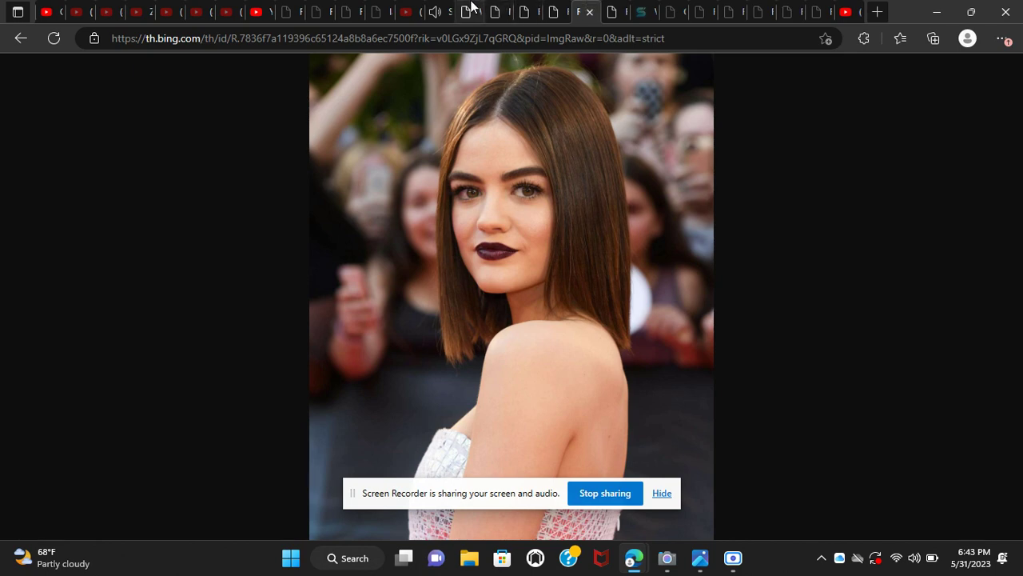
click(473, 7)
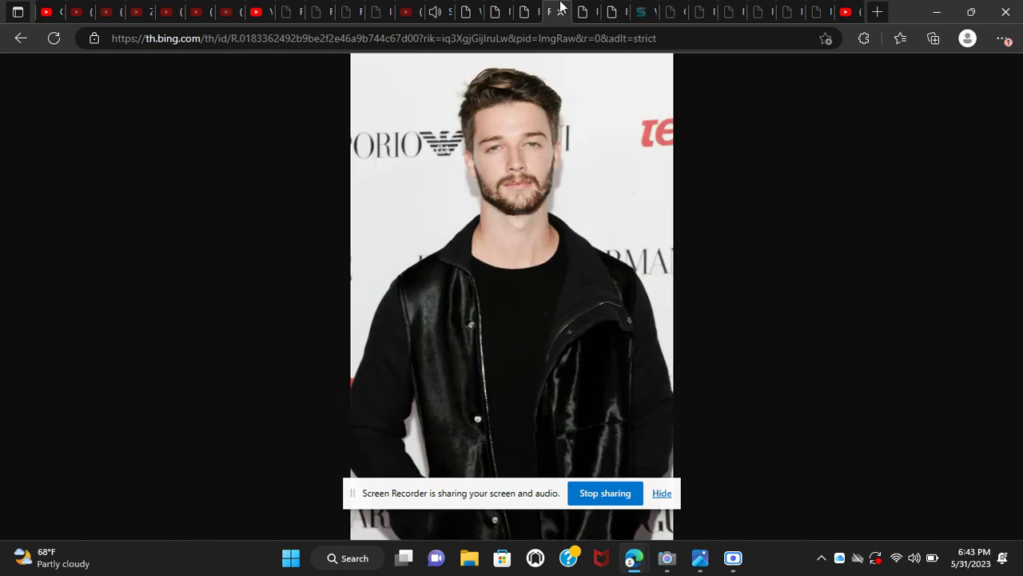
click(528, 8)
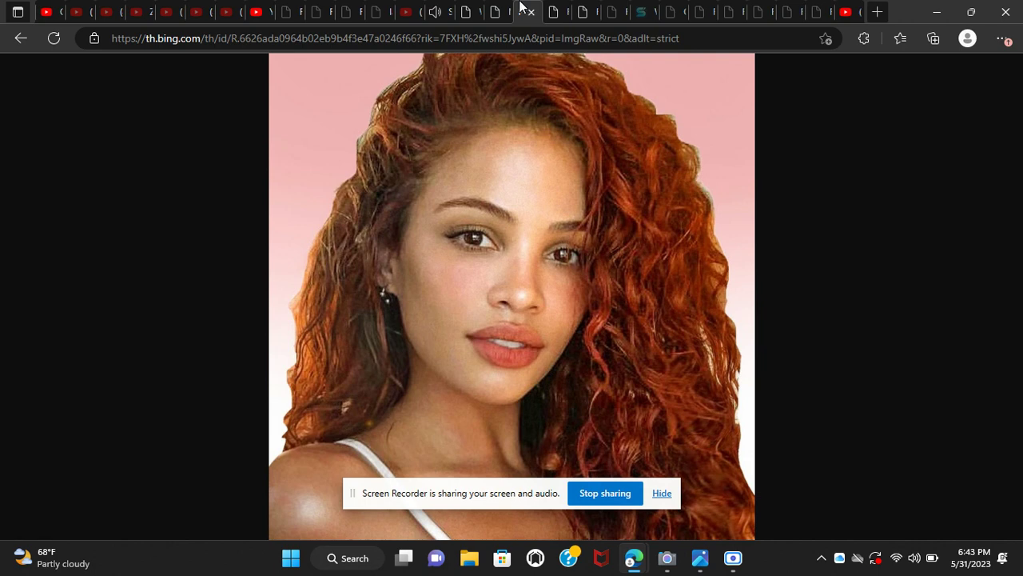
click(466, 8)
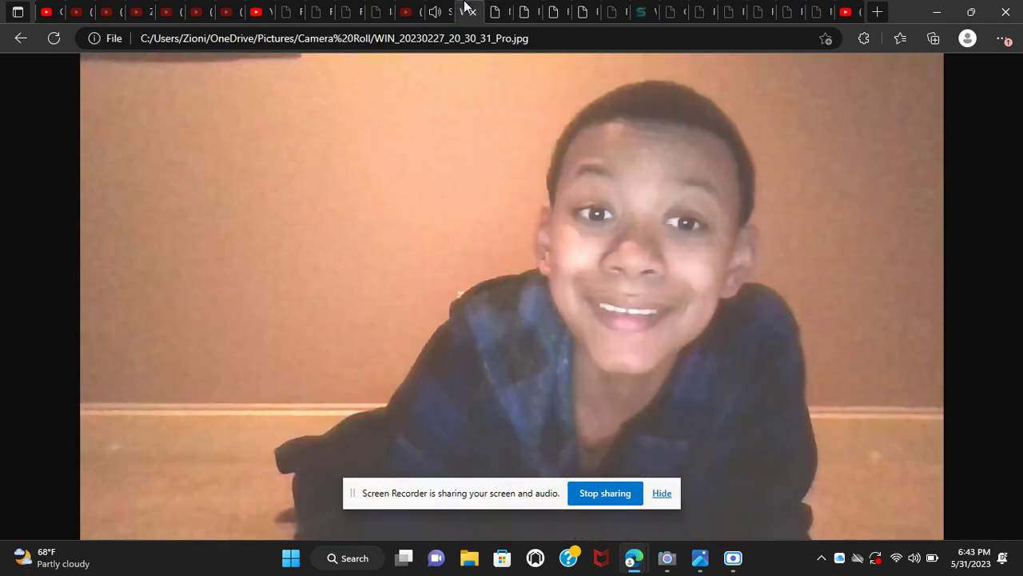
click(586, 8)
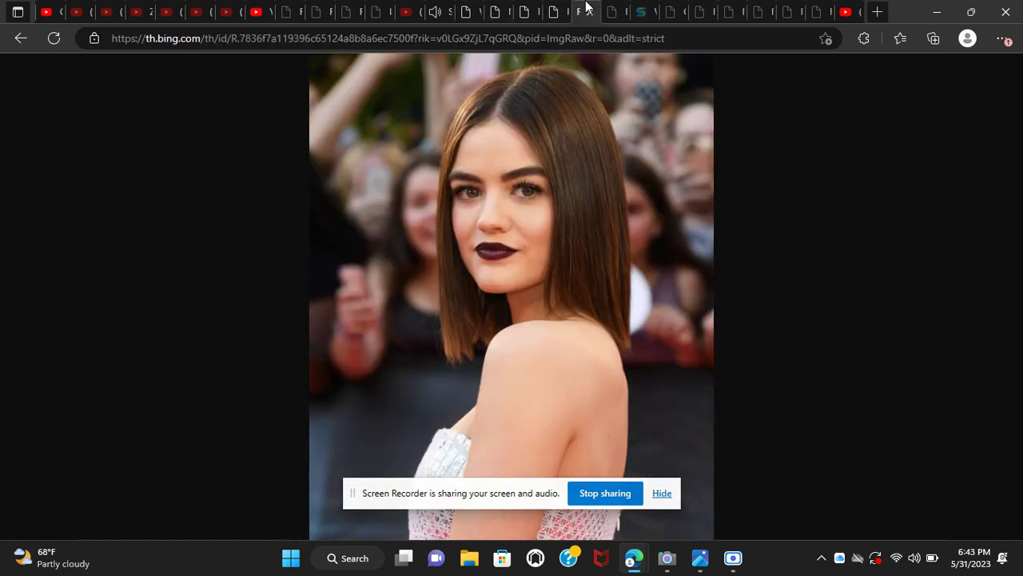
click(524, 8)
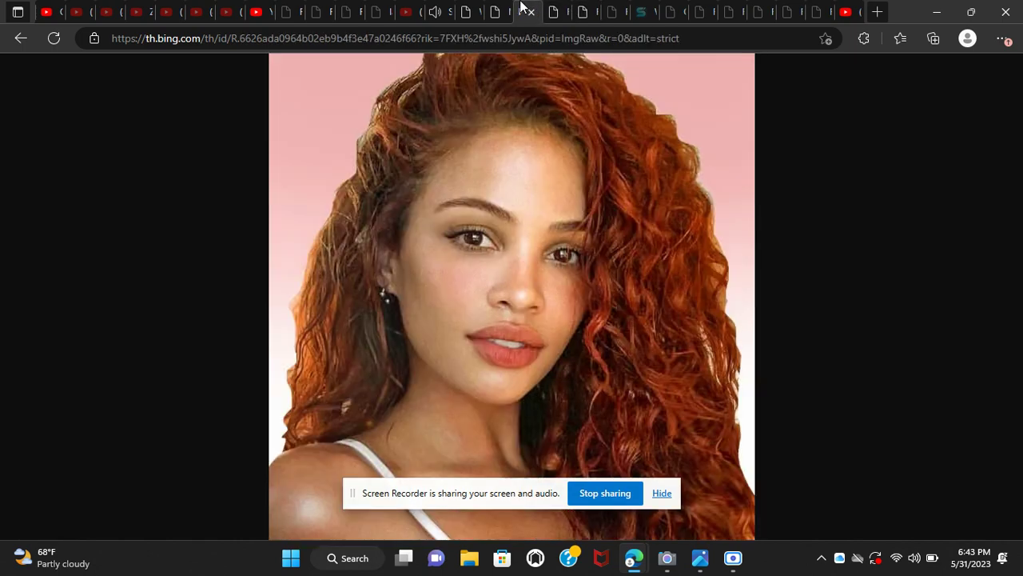
Show the bearded man, another man, the brunette woman, then the curly-haired man's portrait
click(554, 10)
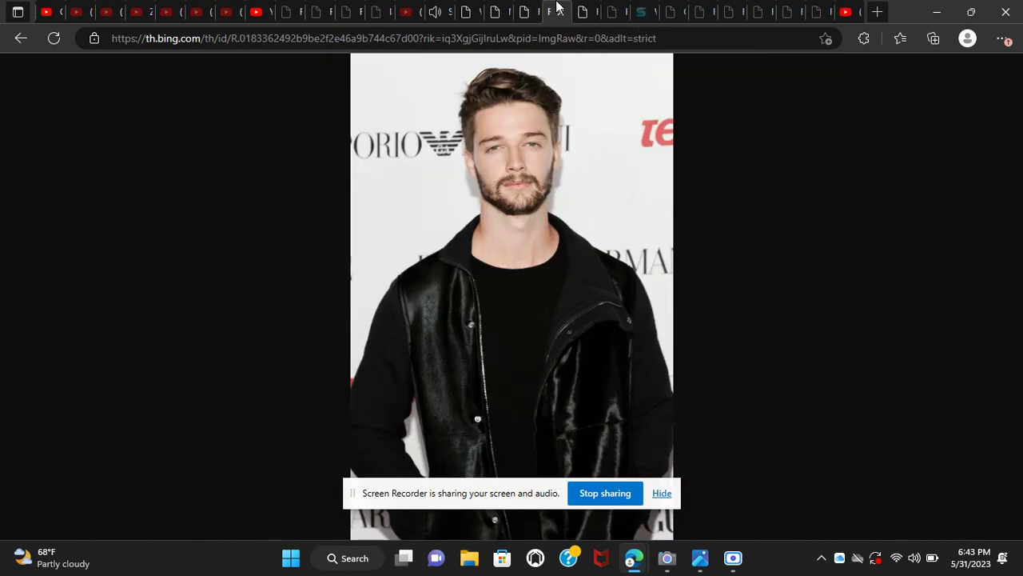
click(502, 8)
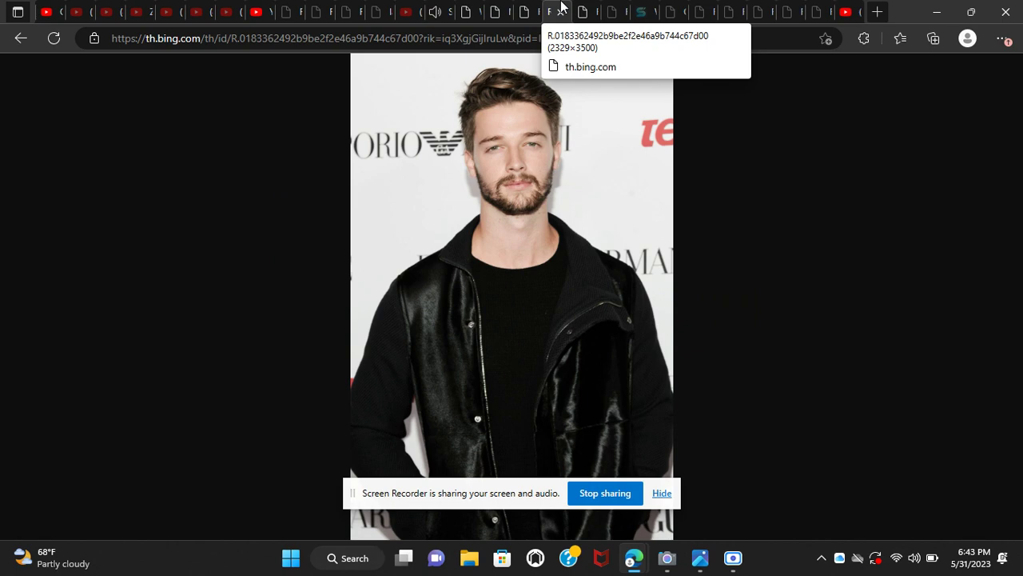
click(584, 10)
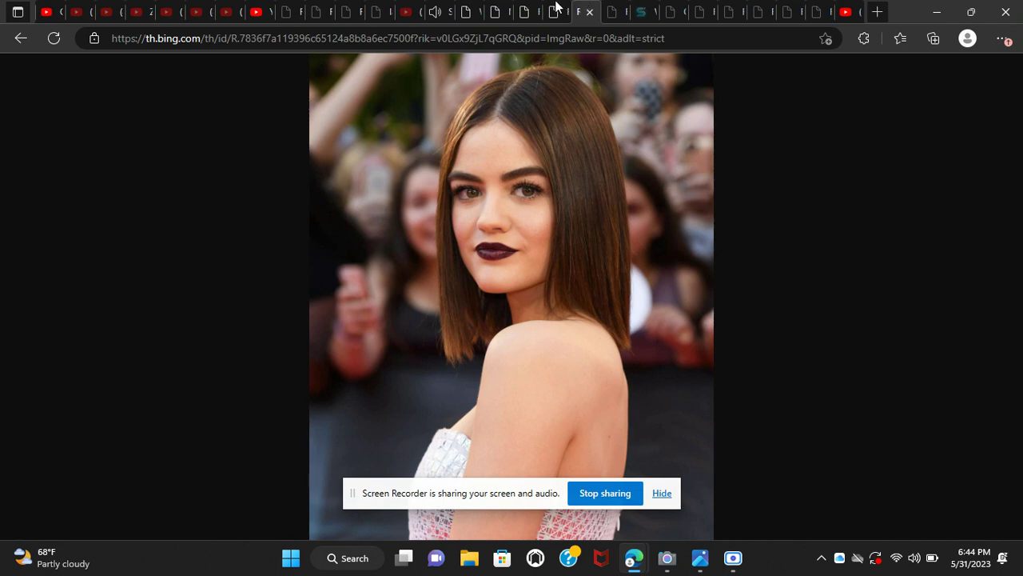
click(502, 8)
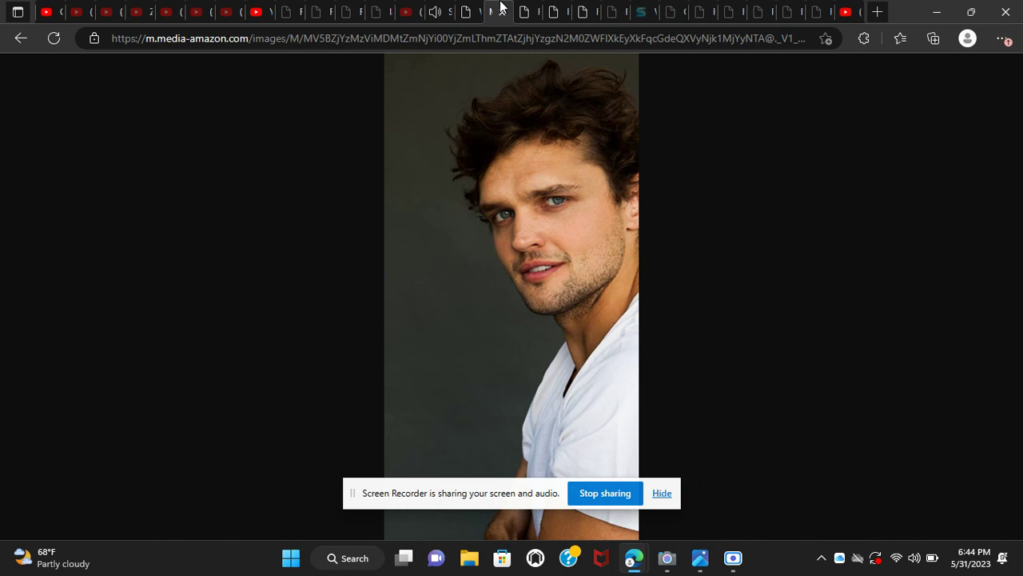
Show the brunette, boy, curly-haired man, red-haired woman, brunette and another portrait, ending on the boy
click(582, 8)
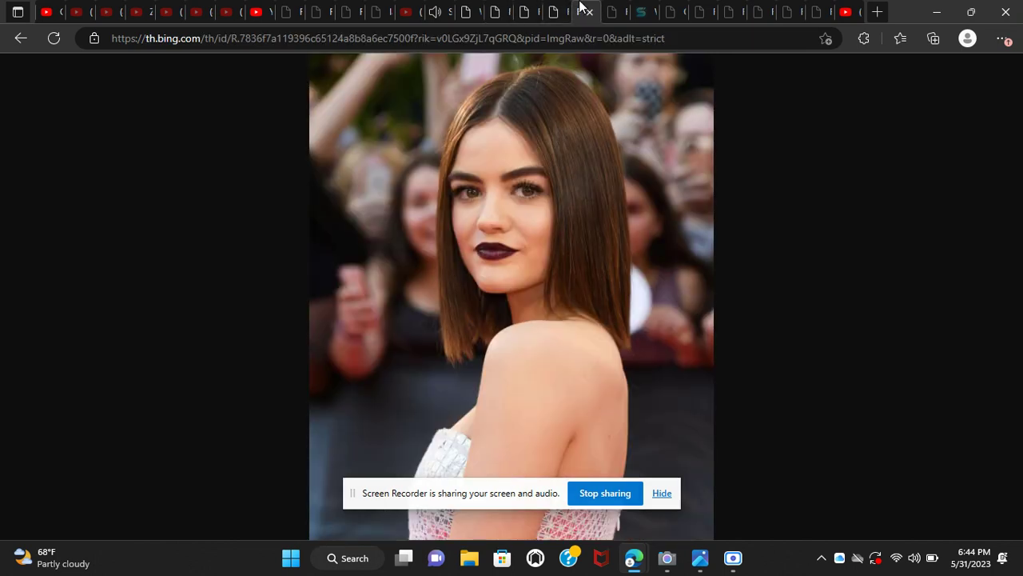
click(476, 8)
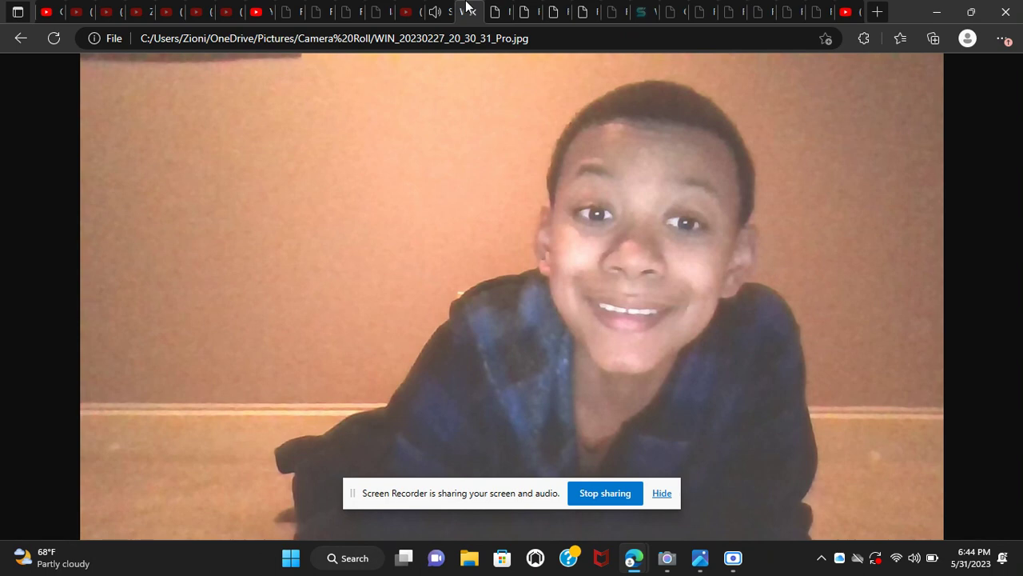
click(491, 8)
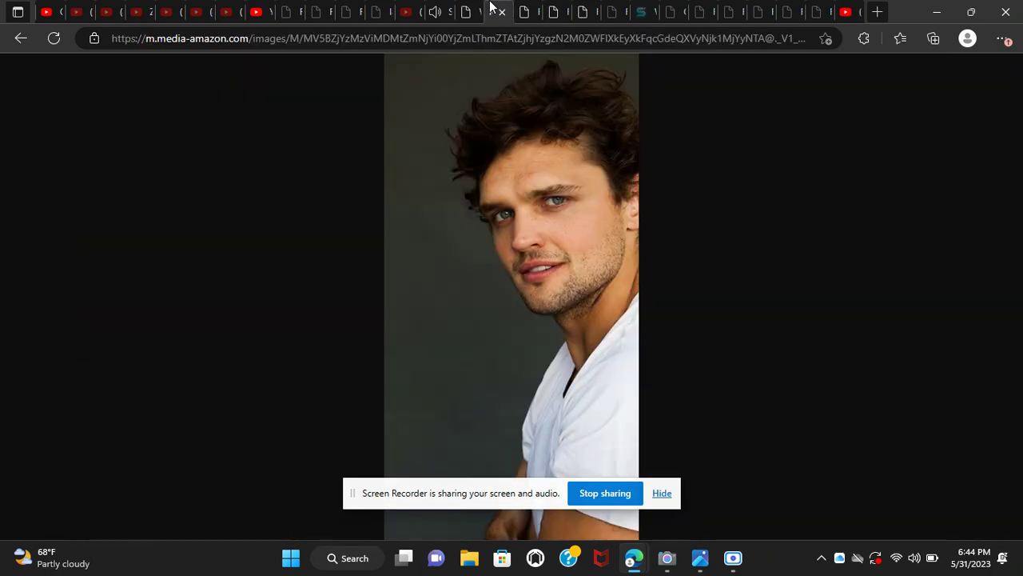
click(525, 7)
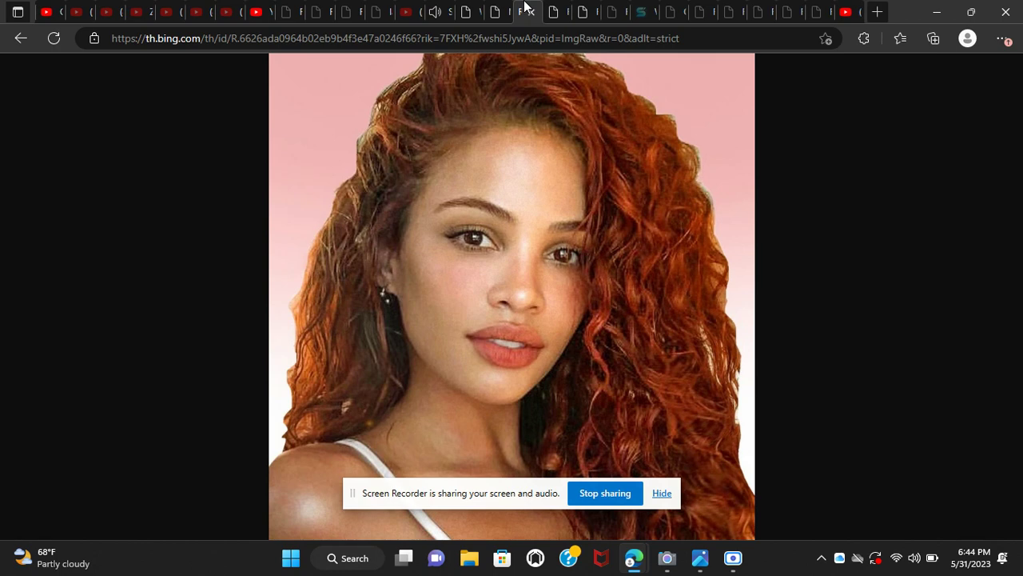
click(583, 7)
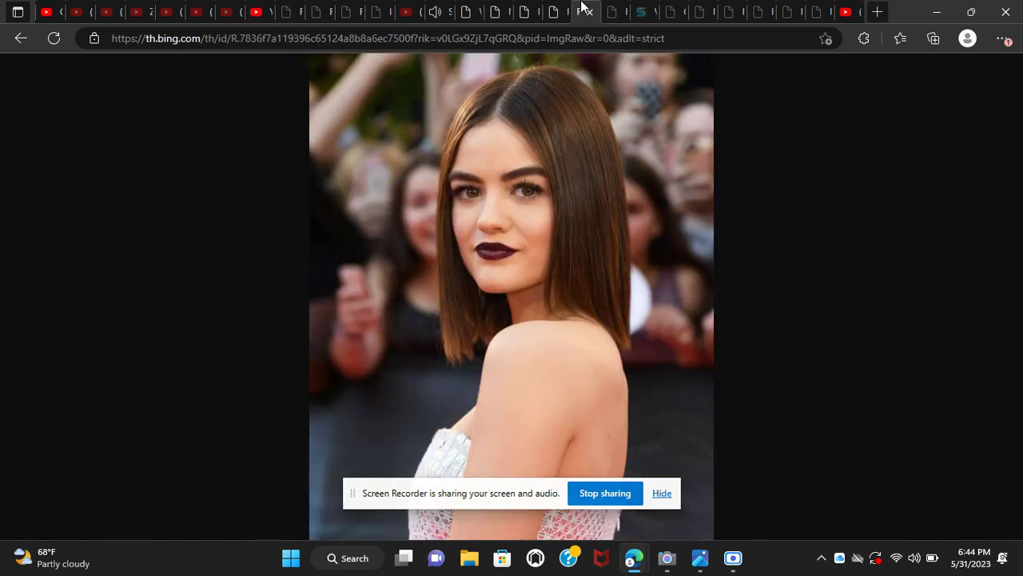
click(509, 8)
click(472, 8)
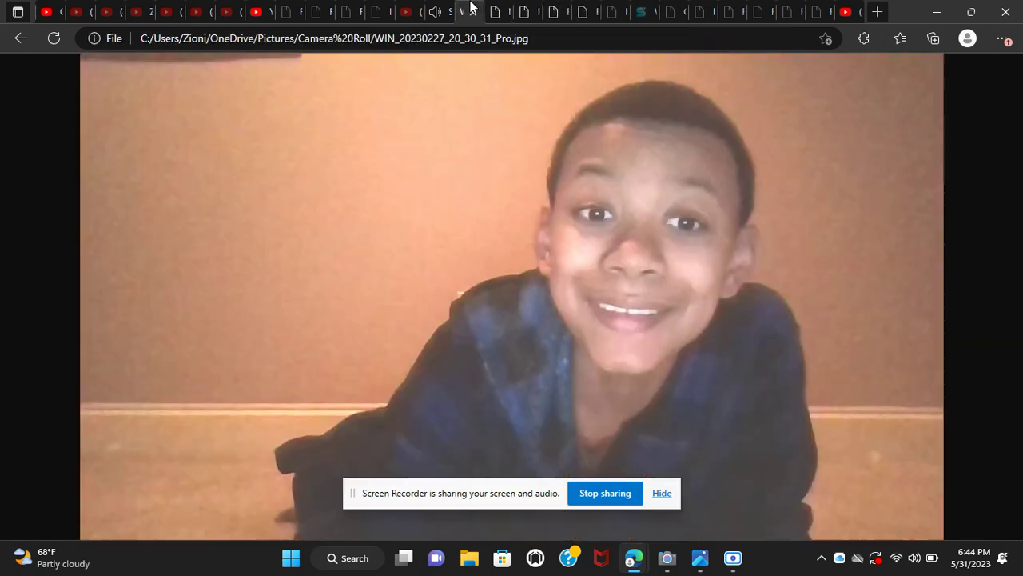